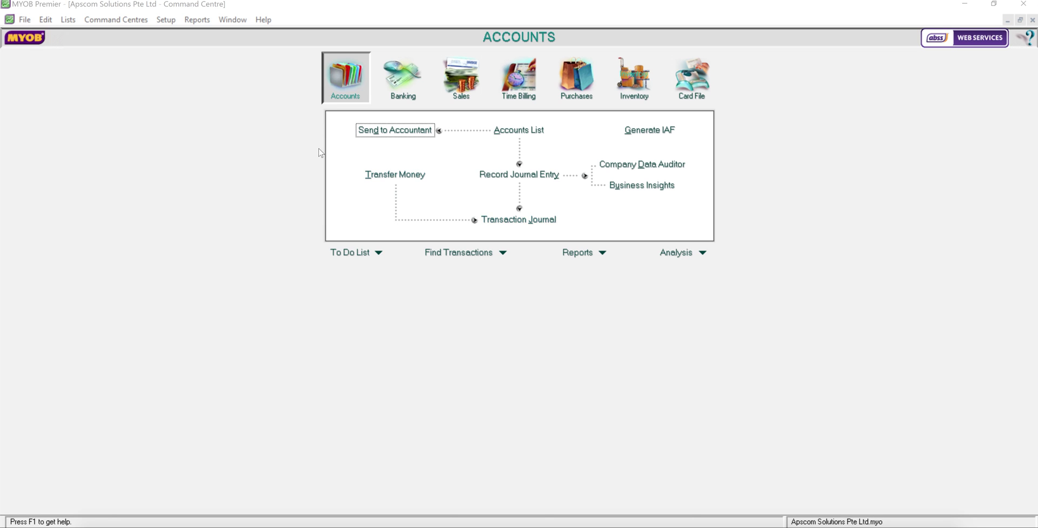
Open the C_INV_ITM form with the Item sale layout in the invoice form editor.
left_click(168, 20)
mouse_move(204, 95)
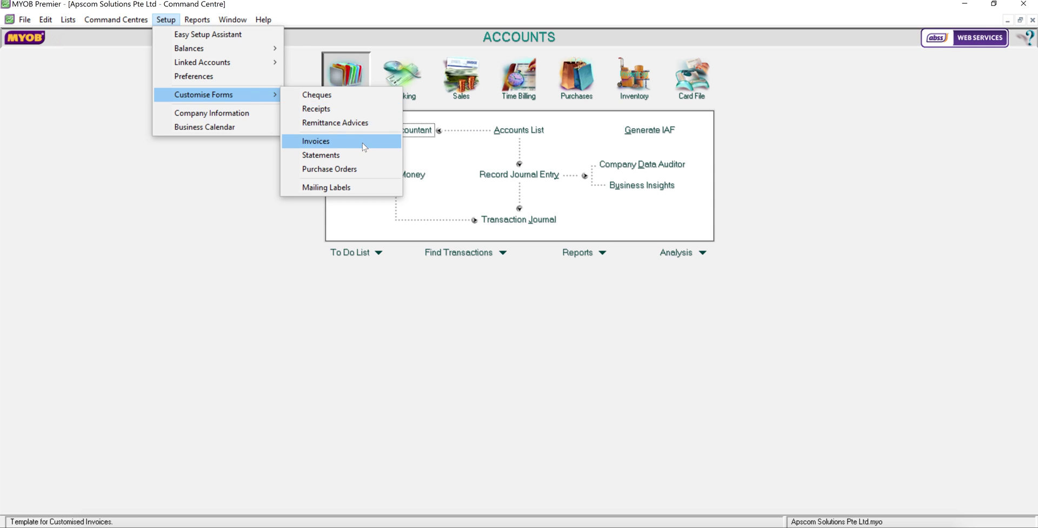
left_click(362, 143)
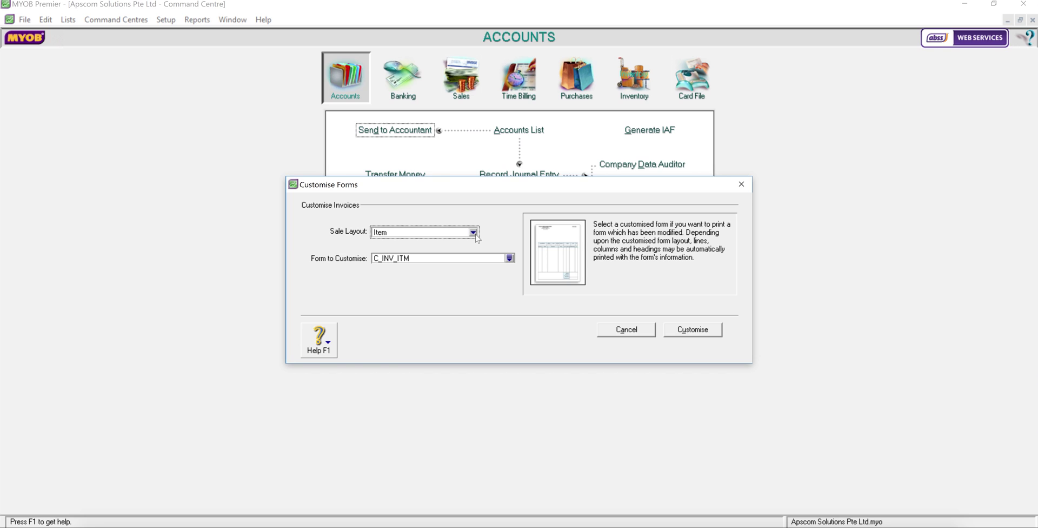
left_click(473, 232)
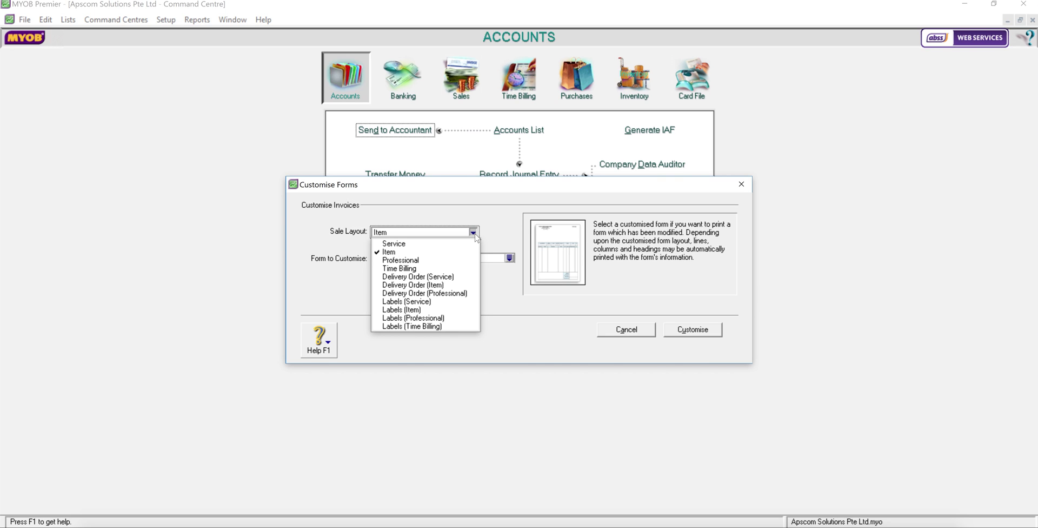
left_click(427, 244)
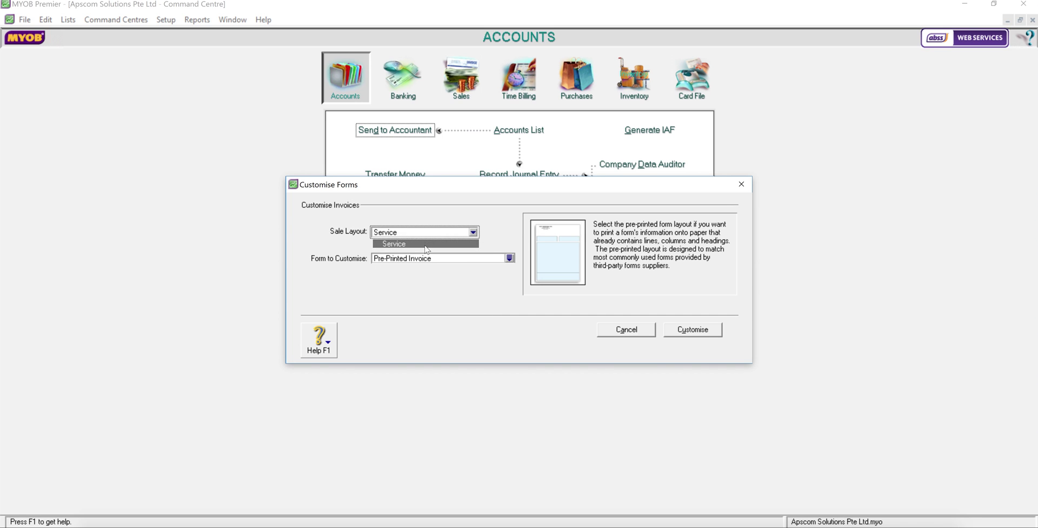
left_click(473, 232)
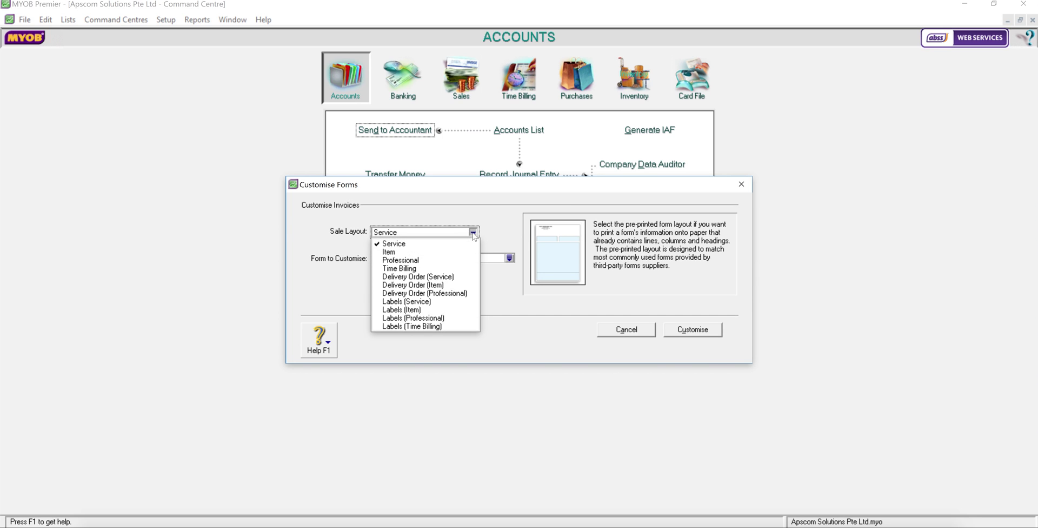
left_click(427, 252)
left_click(510, 259)
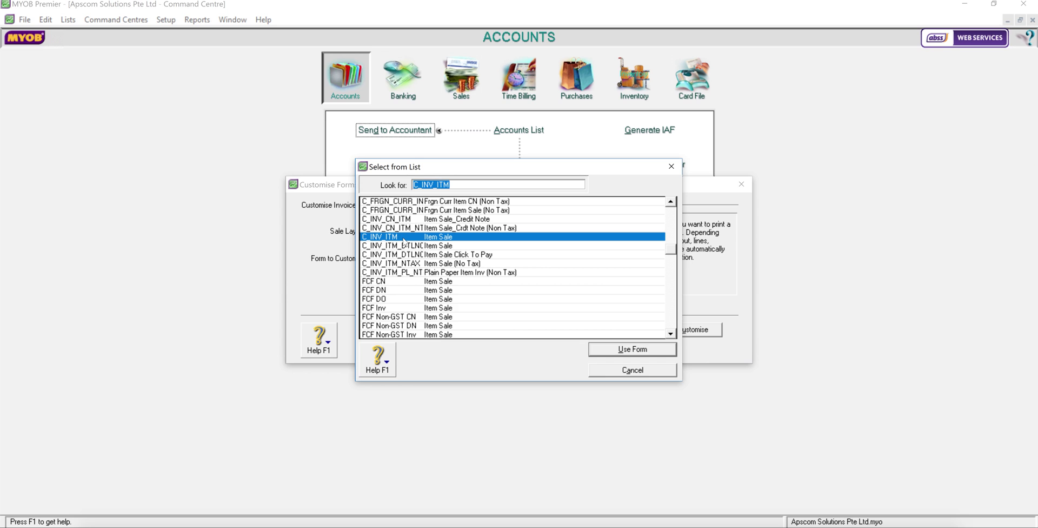
double_click(404, 243)
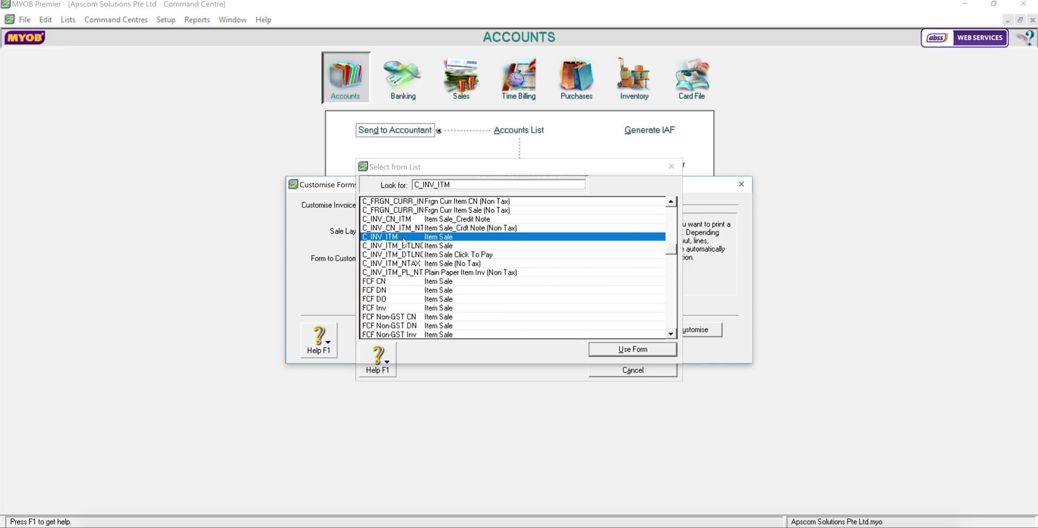
left_click(694, 331)
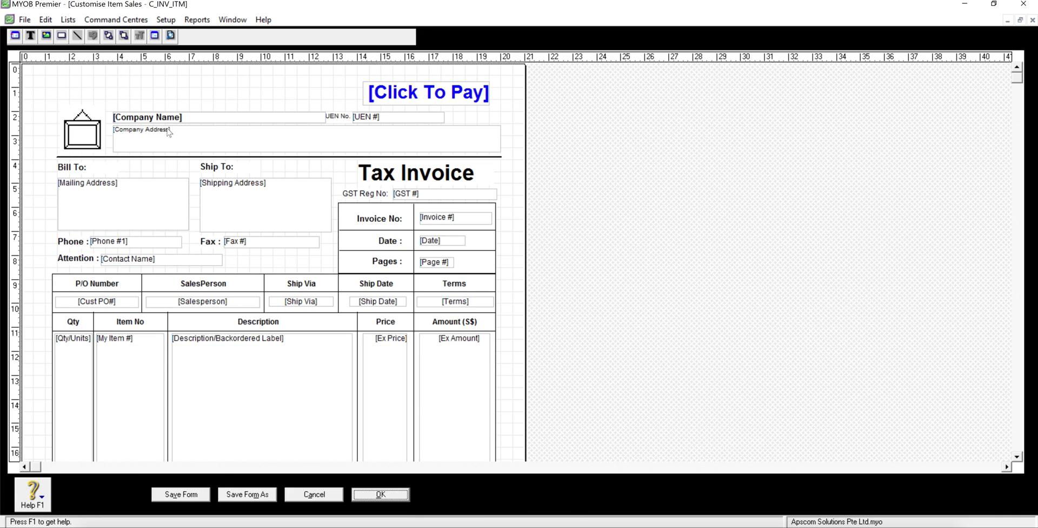
Delete the 'Generated by MYOB Business Software' line from the invoice footer.
scroll(149, 233, "down", 5)
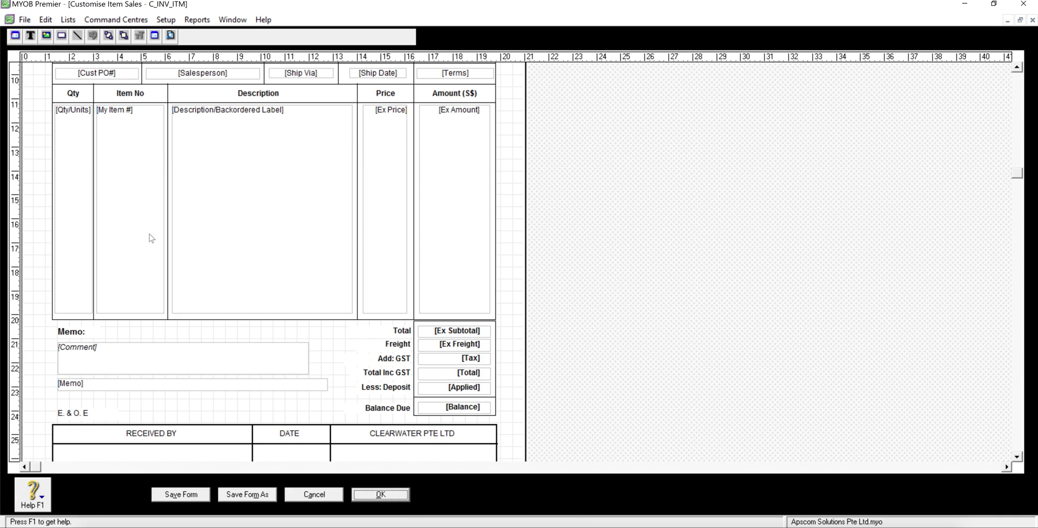
scroll(149, 238, "down", 3)
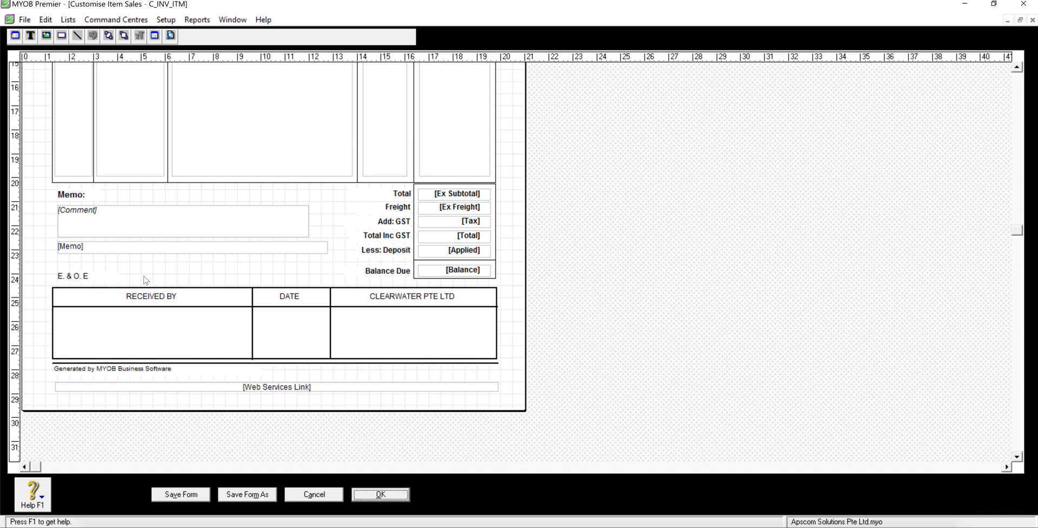
left_click(125, 371)
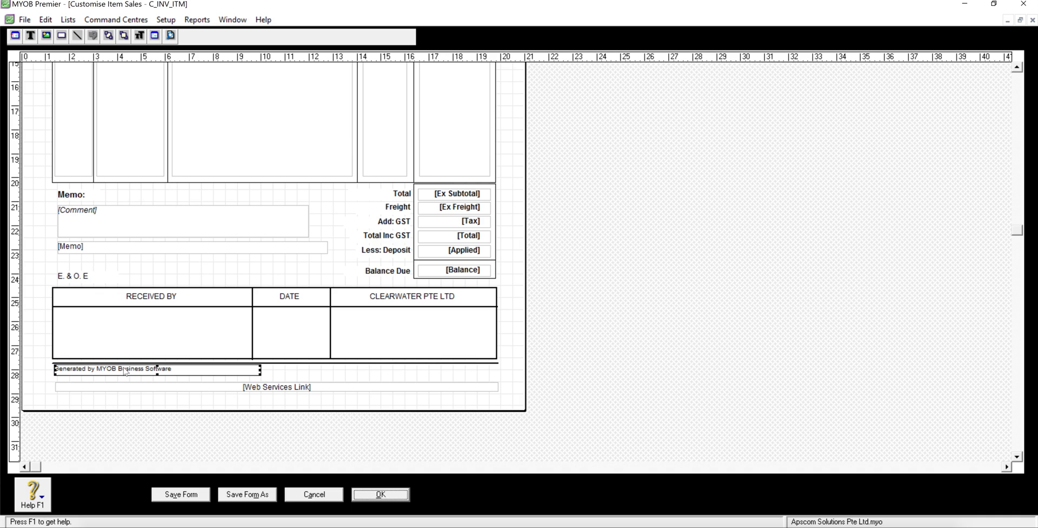
key("Delete")
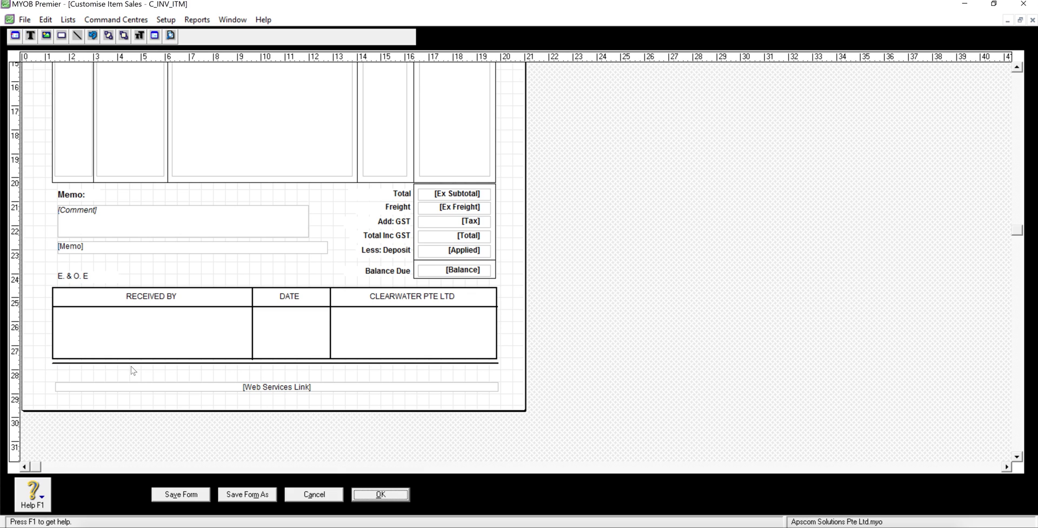
scroll(133, 370, "up", 1)
scroll(132, 367, "up", 8)
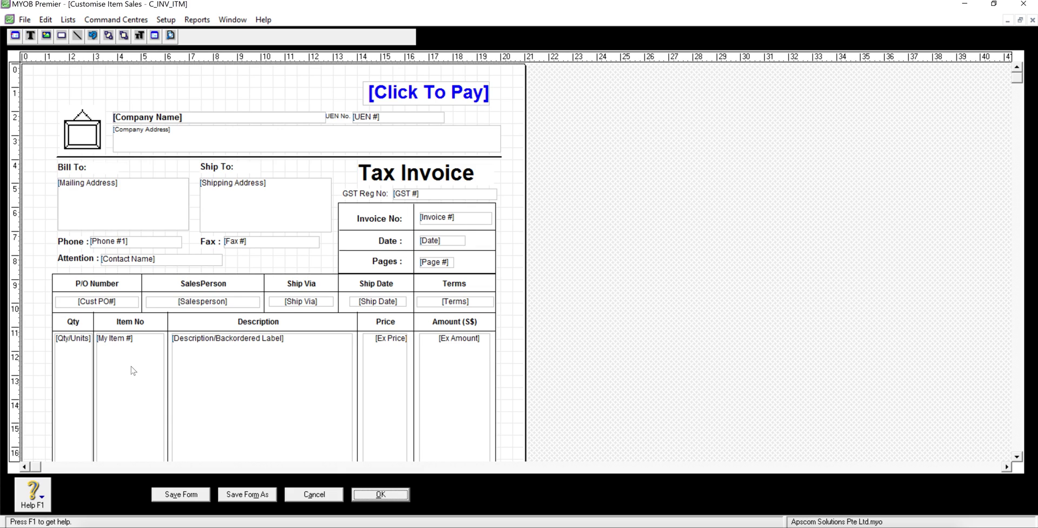
left_click(31, 36)
Add a 'Welcome' text field at the invoice's top left, nudged slightly right.
left_click(82, 91)
double_click(82, 93)
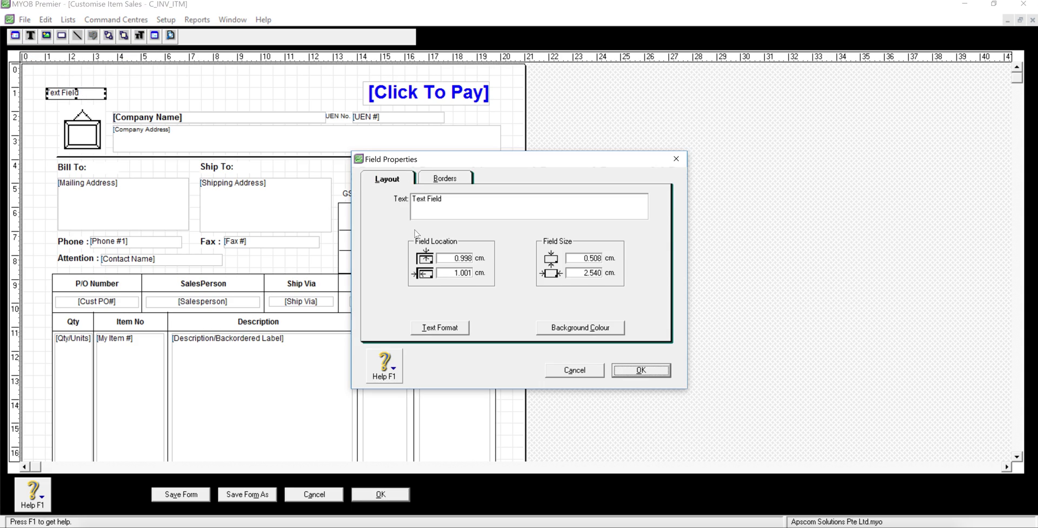
type("Welcome")
left_click(628, 375)
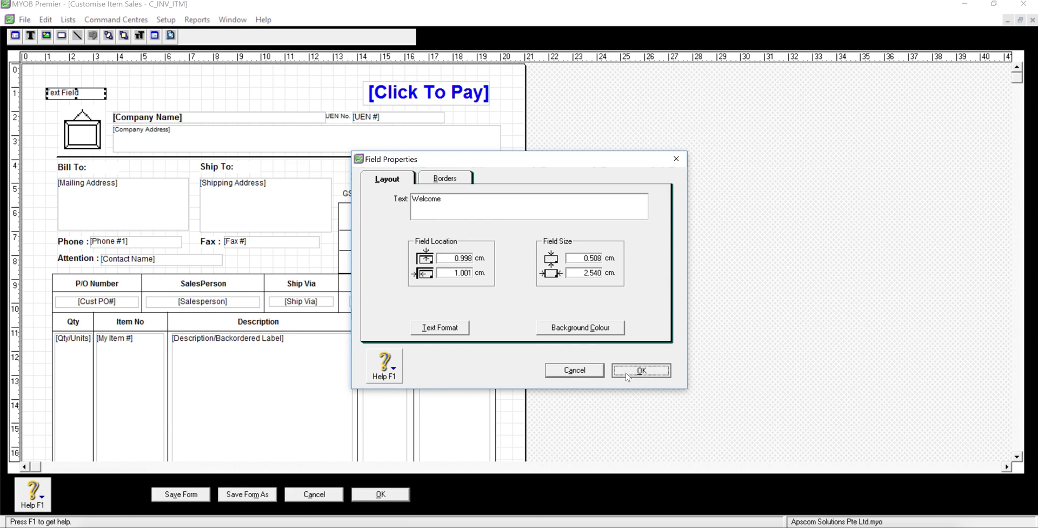
left_click_drag(100, 96, 113, 96)
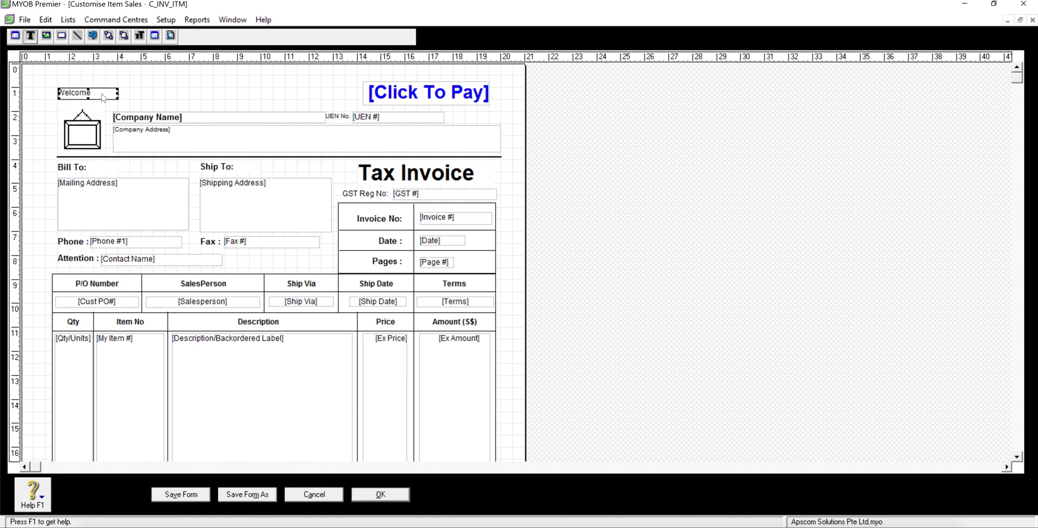
Place a picture field near the invoice top and leave it without an image.
left_click(47, 37)
left_click(228, 100)
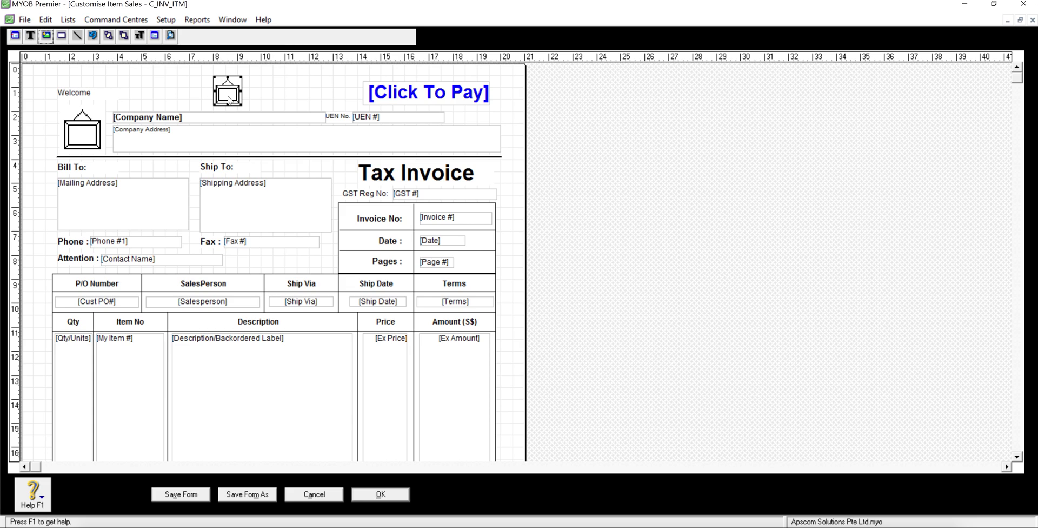
double_click(229, 100)
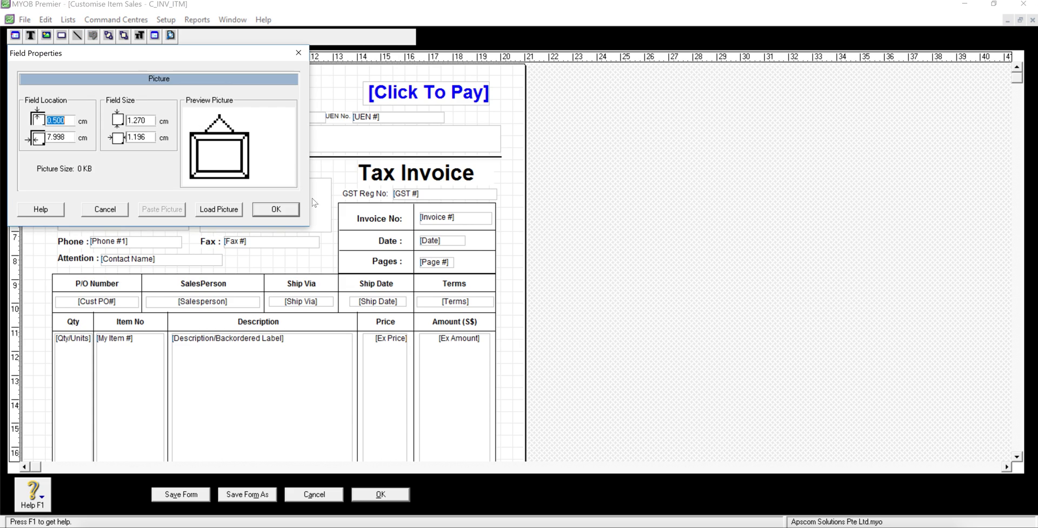
left_click(209, 208)
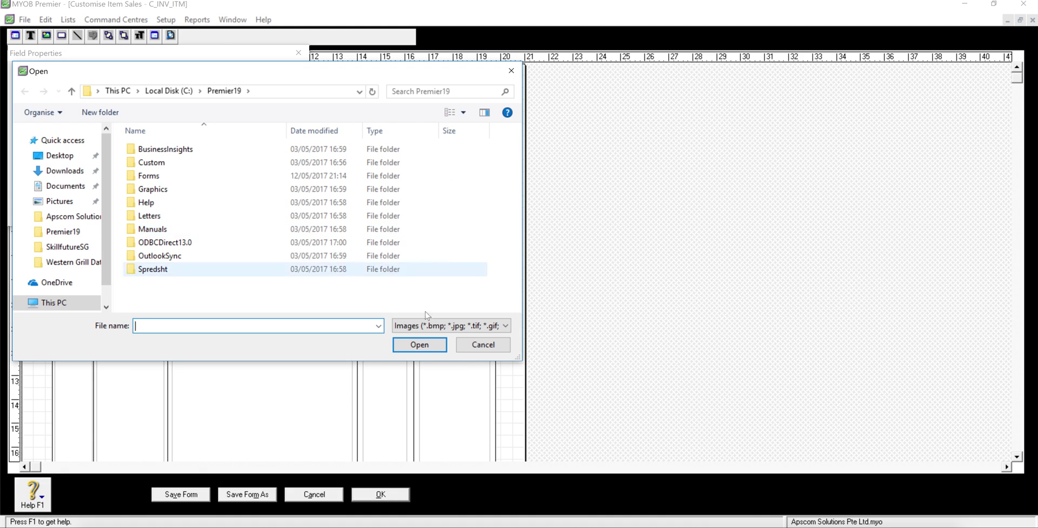
left_click(483, 344)
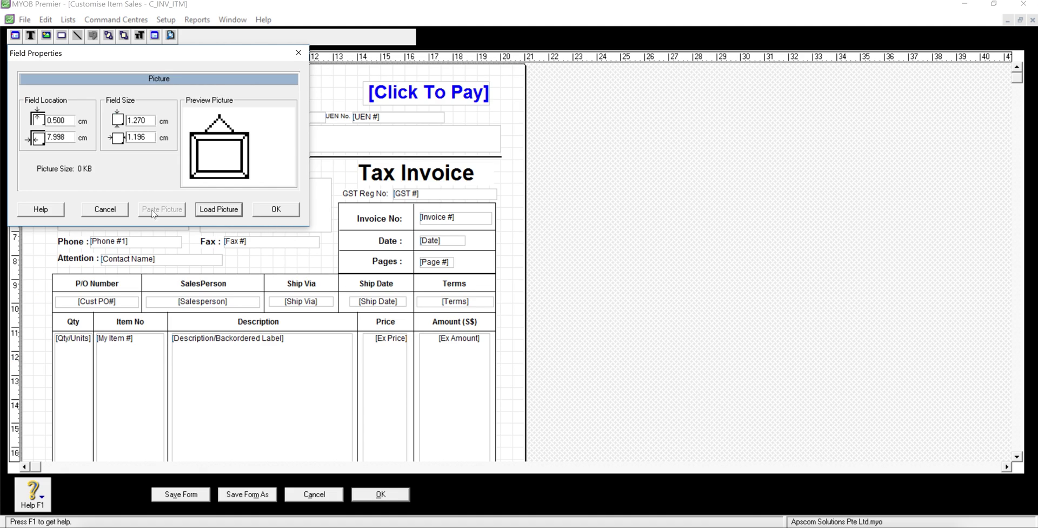
left_click(105, 209)
scroll(299, 383, "down", 3)
Insert the Terms data field into the invoice layout.
scroll(300, 384, "down", 3)
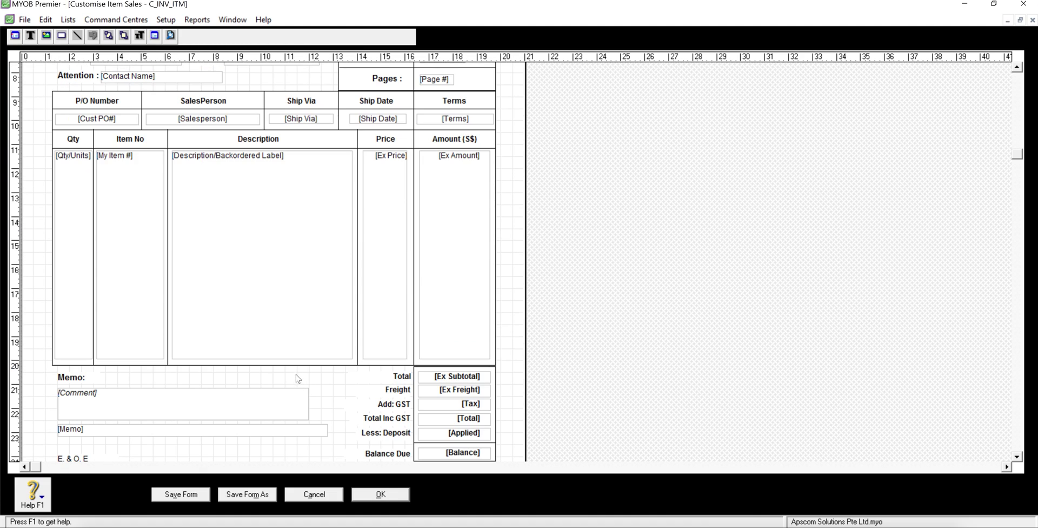
left_click(15, 36)
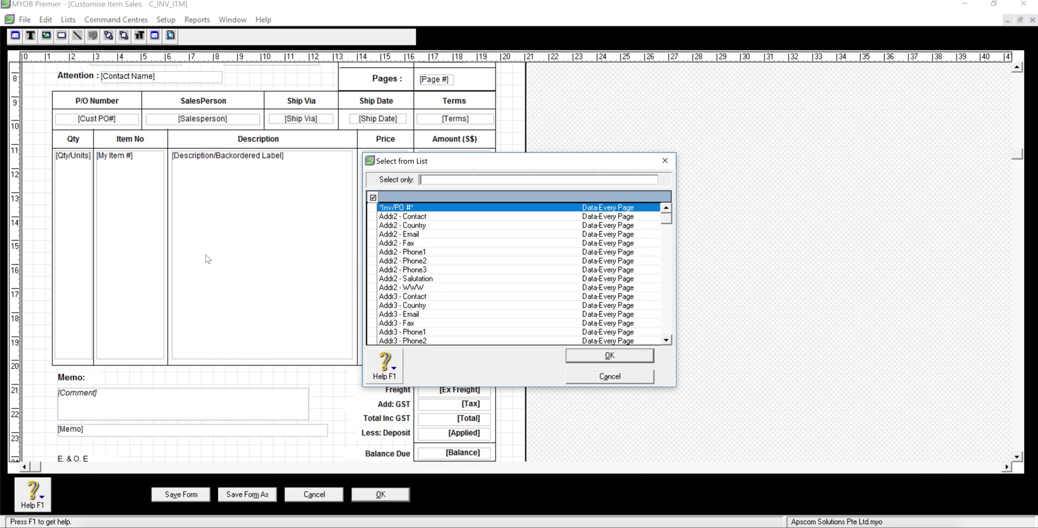
scroll(457, 308, "down", 3)
scroll(459, 310, "down", 10)
scroll(459, 310, "down", 10)
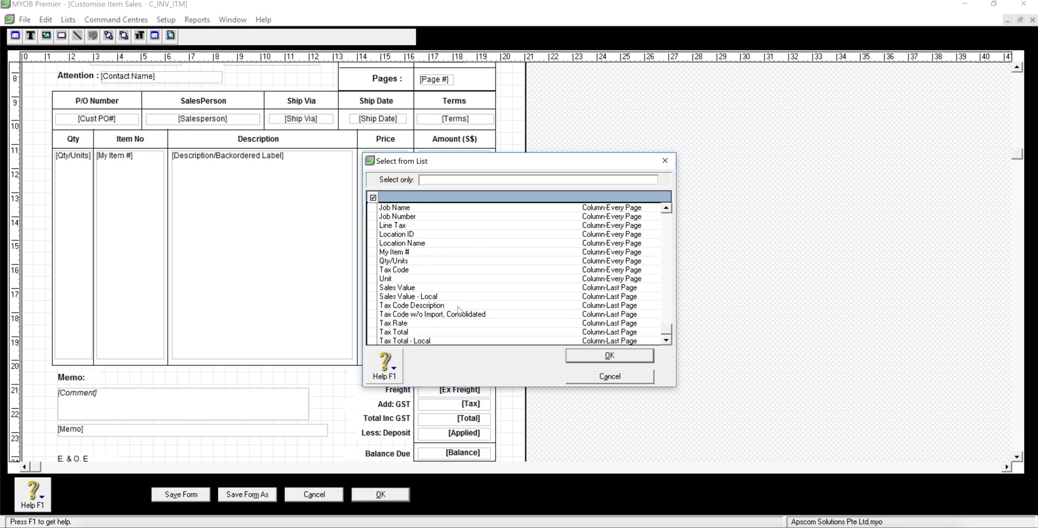
scroll(458, 309, "up", 7)
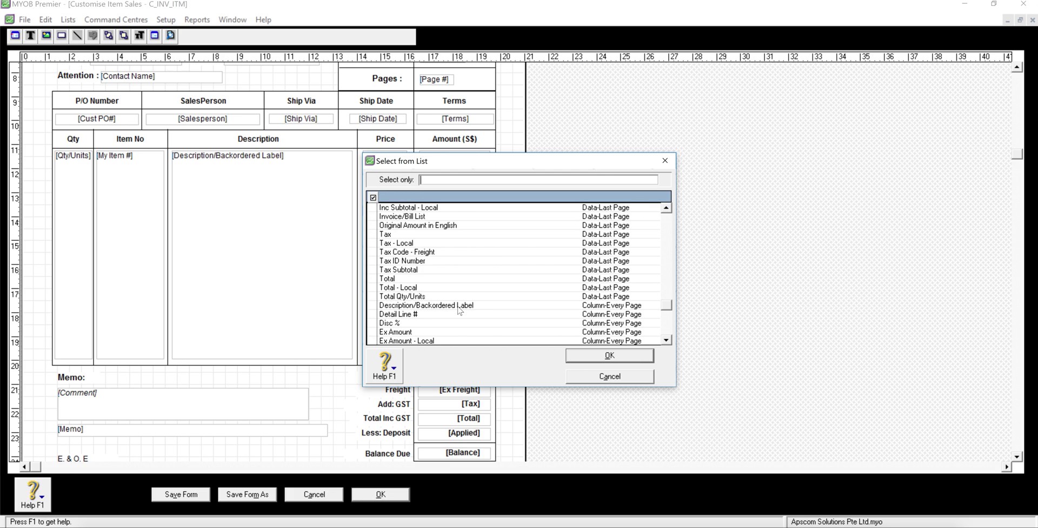
scroll(458, 309, "up", 2)
scroll(459, 309, "up", 2)
scroll(459, 310, "up", 2)
scroll(459, 310, "up", 2)
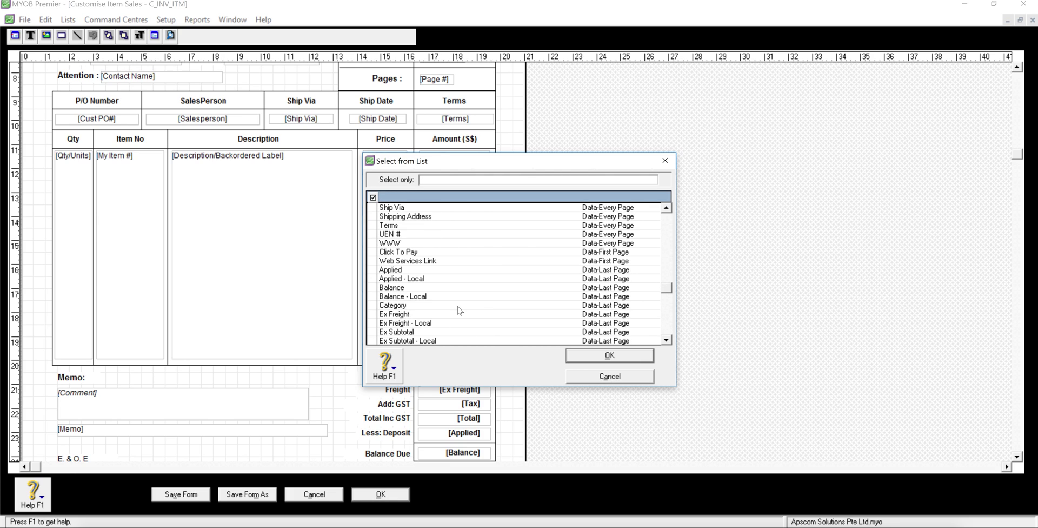
scroll(459, 310, "up", 1)
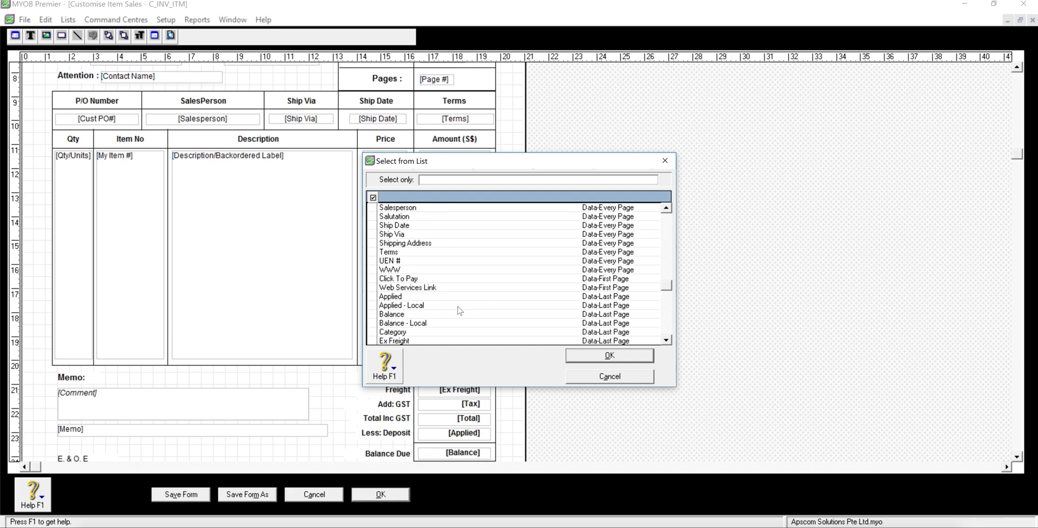
left_click(373, 252)
left_click(588, 356)
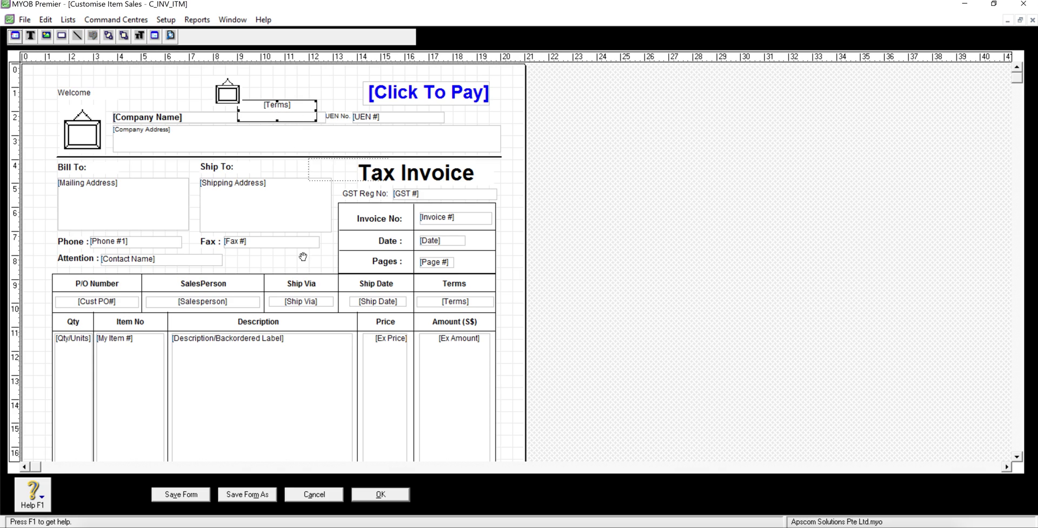
Position the [Terms] field below the Fax field, backing out of Save Form As.
left_click(276, 257)
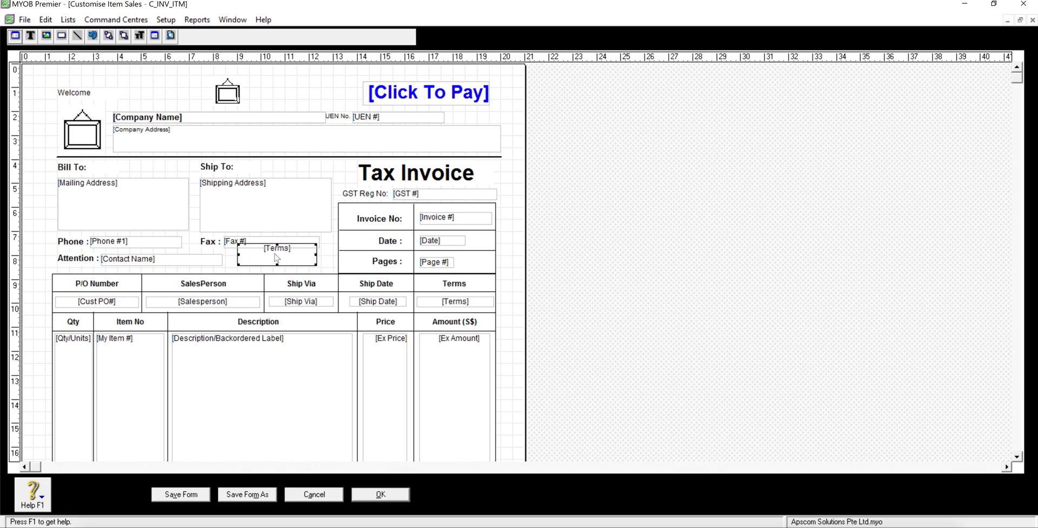
left_click(255, 500)
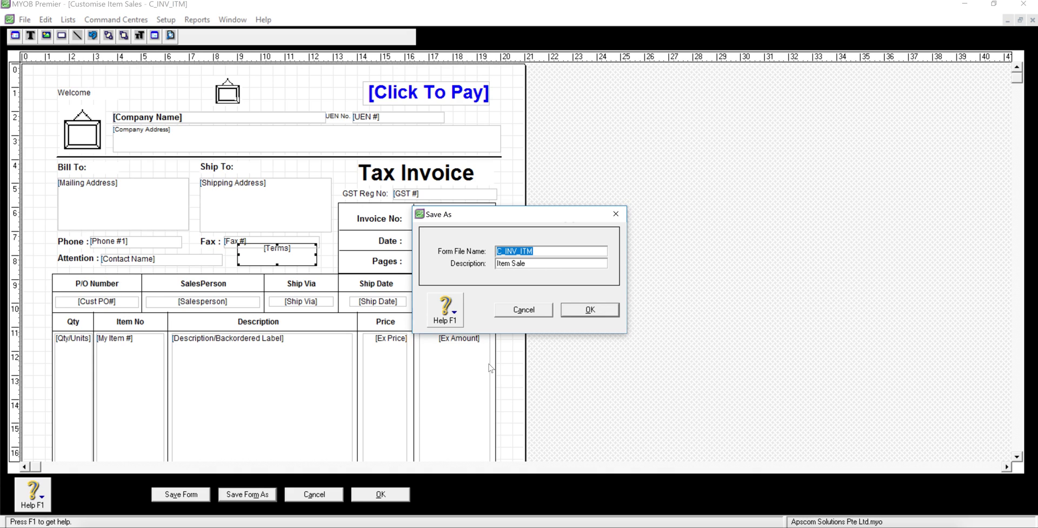
left_click(549, 317)
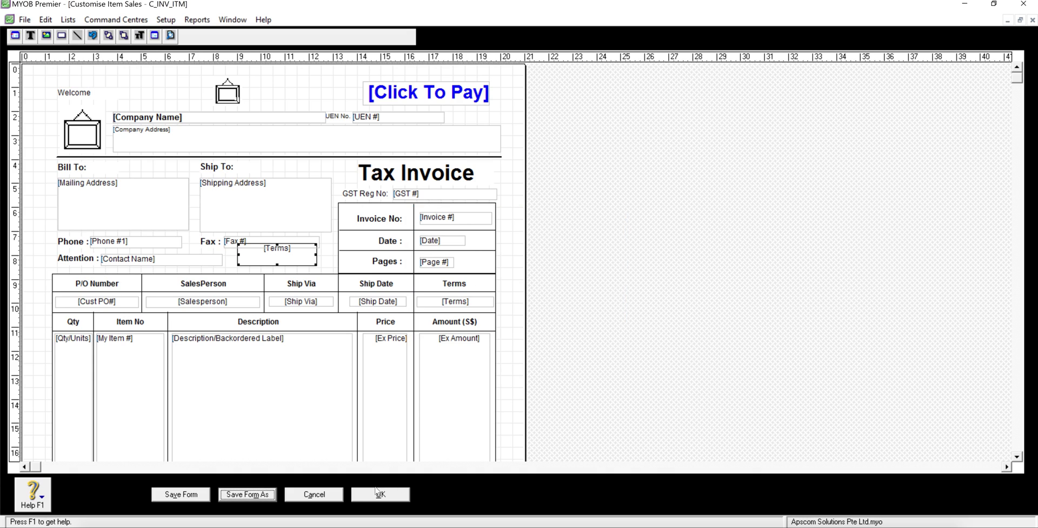
Close the invoice editor and open the C_PO_ITM Item purchase order form for editing.
left_click(341, 493)
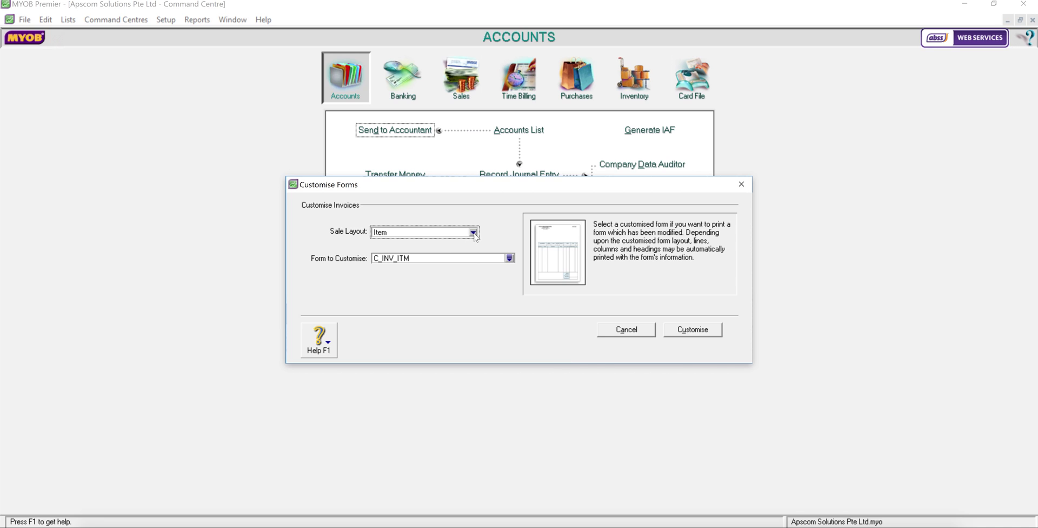
left_click(604, 328)
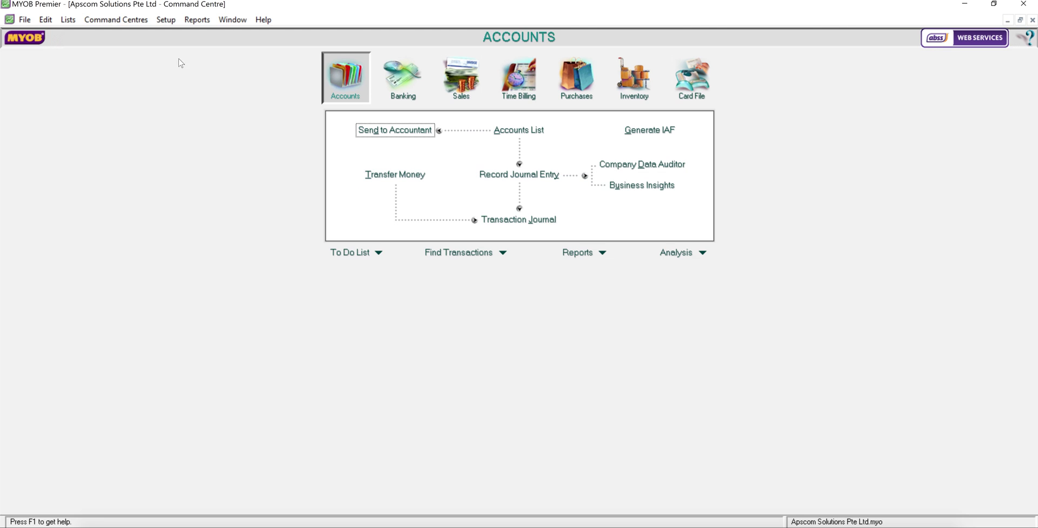
left_click(167, 20)
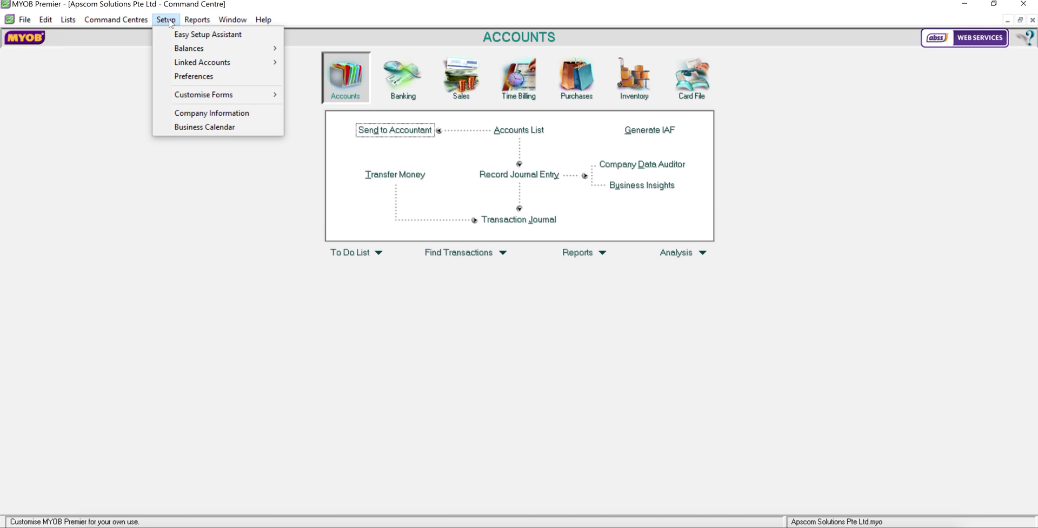
mouse_move(203, 95)
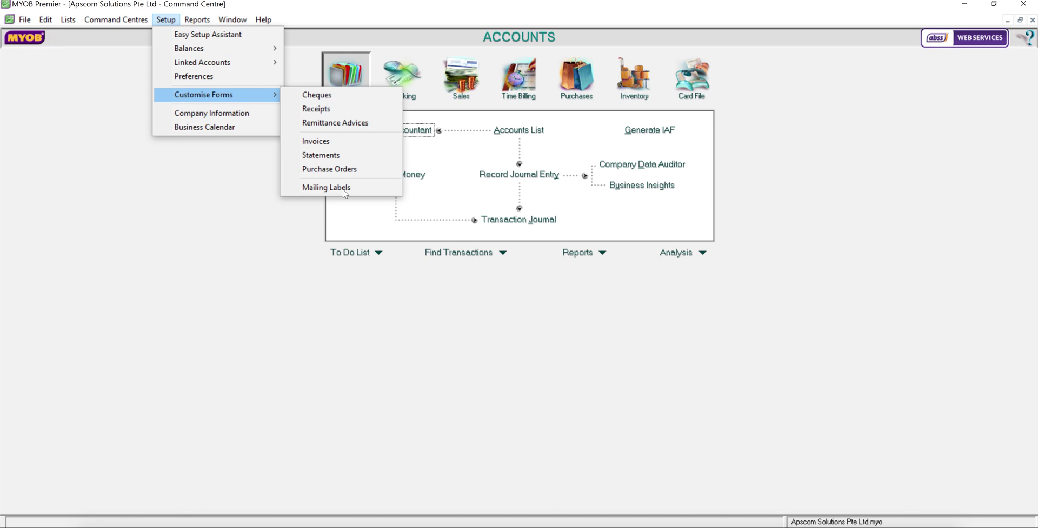
left_click(343, 170)
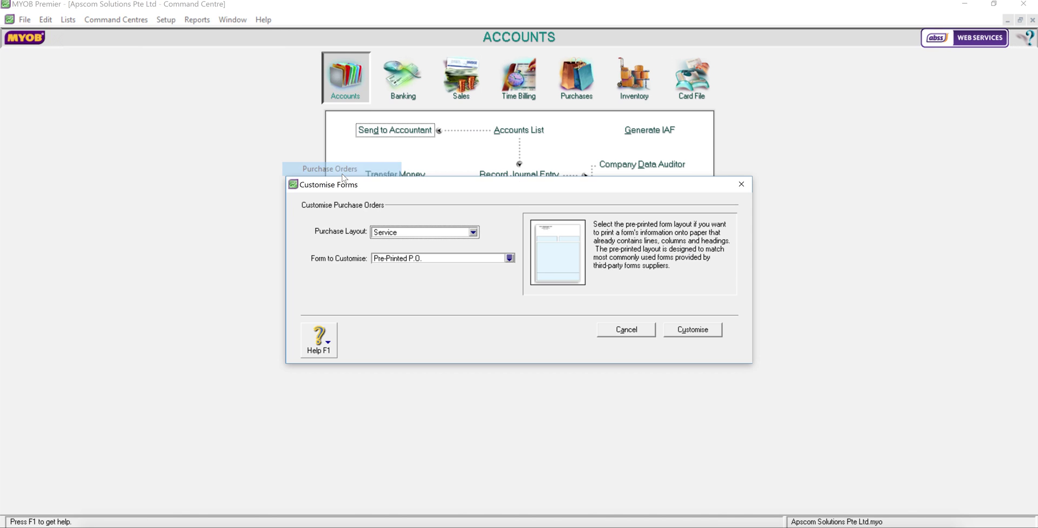
left_click(473, 233)
left_click(465, 253)
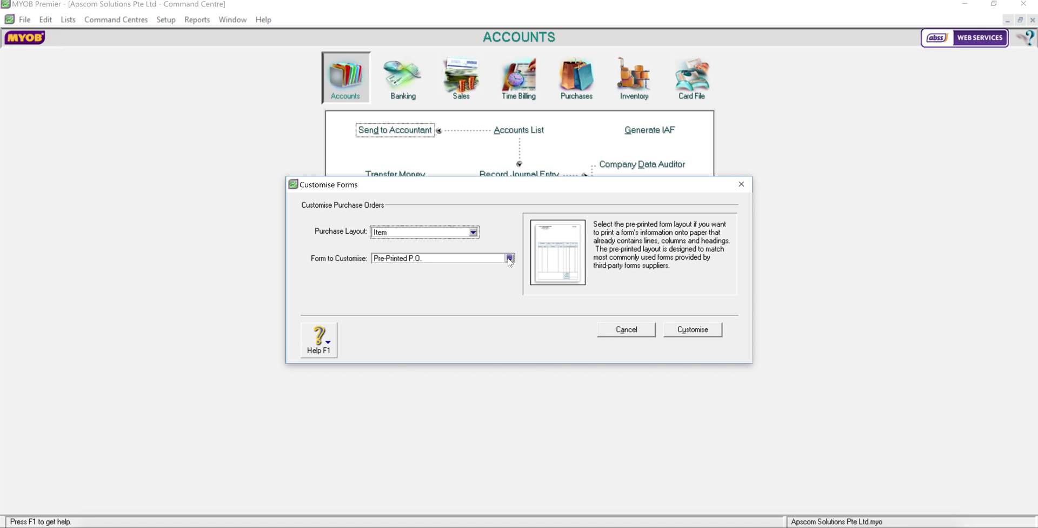
left_click(510, 258)
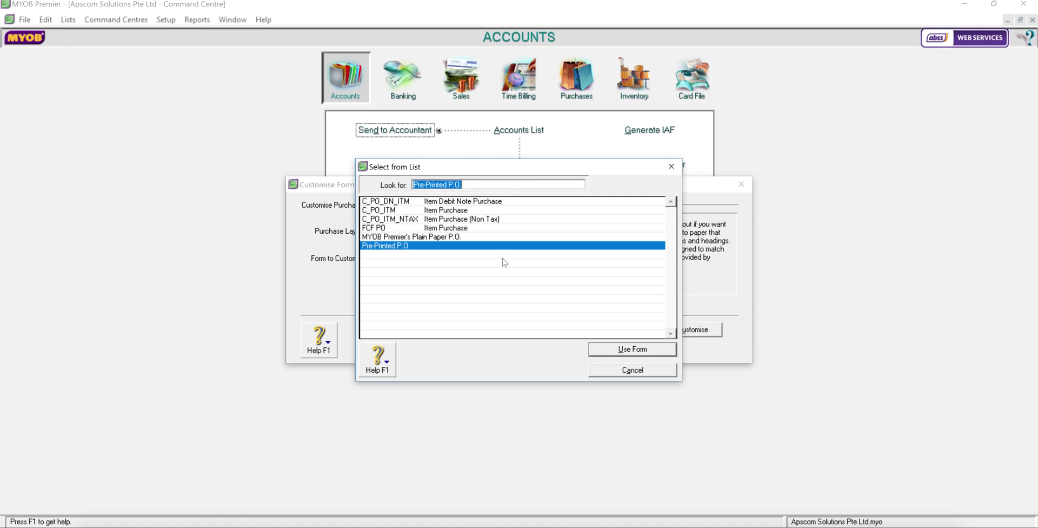
left_click(407, 212)
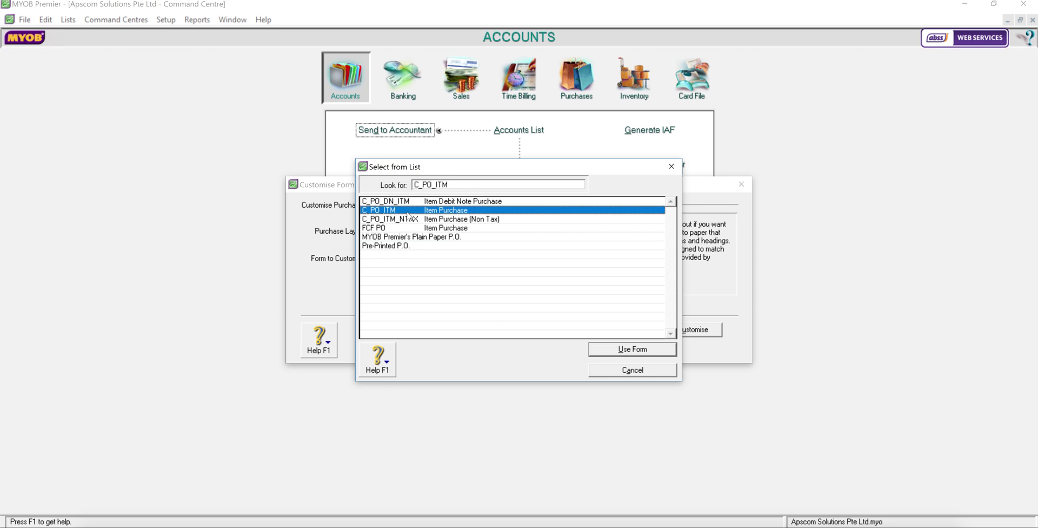
left_click(660, 350)
left_click(696, 334)
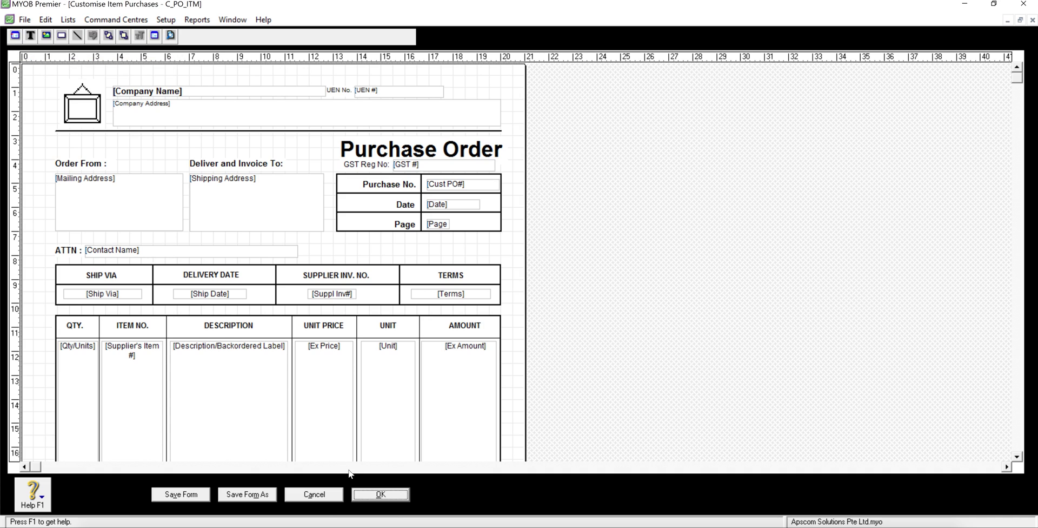
Close the C_PO_ITM editor and Customise Forms window without changes.
left_click(331, 496)
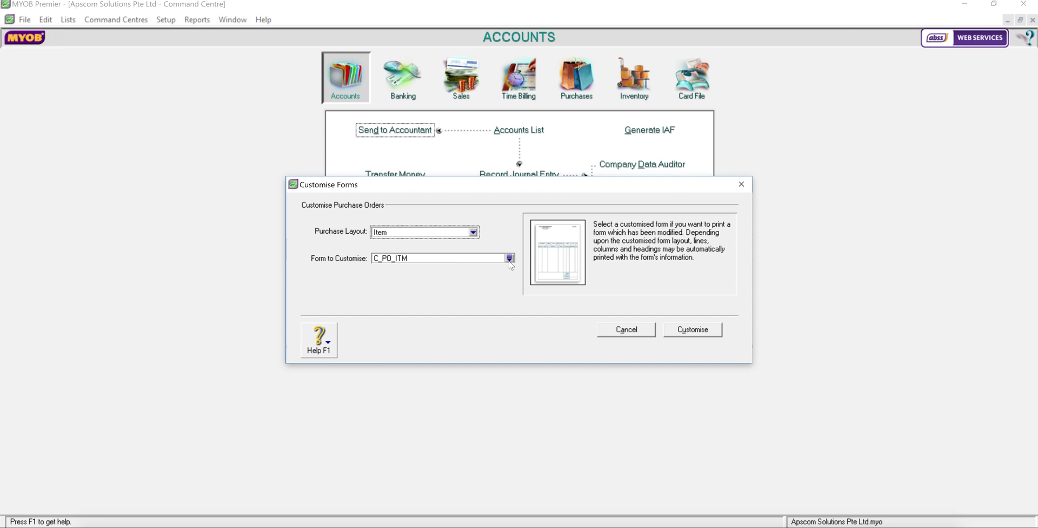
left_click(622, 331)
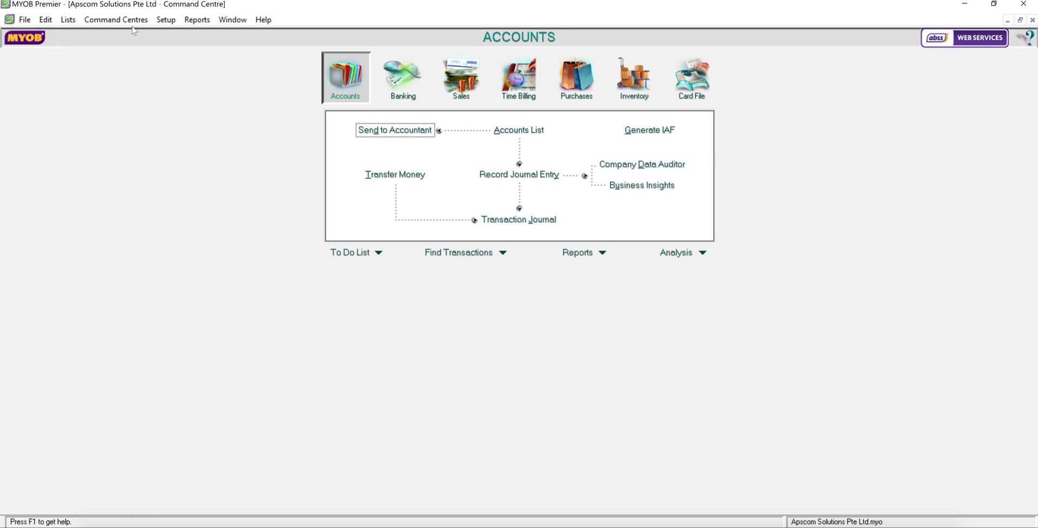
Open the C_STATEMENT form with the Invoice statement layout in the form editor.
left_click(167, 20)
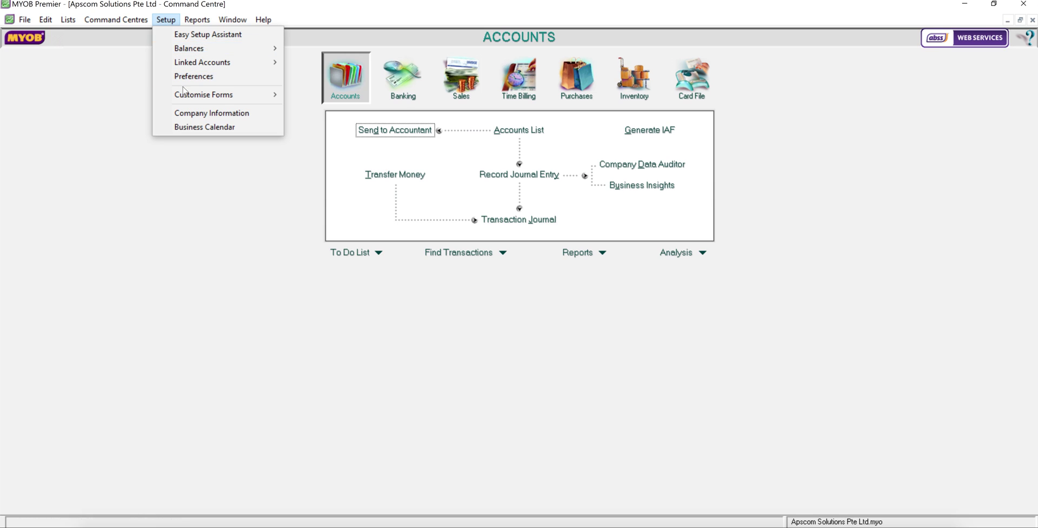
mouse_move(203, 95)
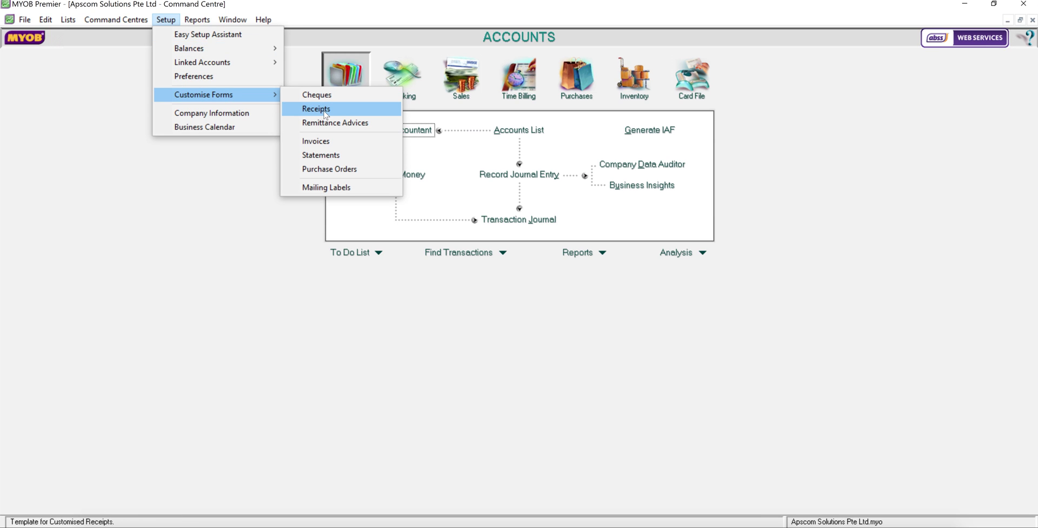
left_click(351, 156)
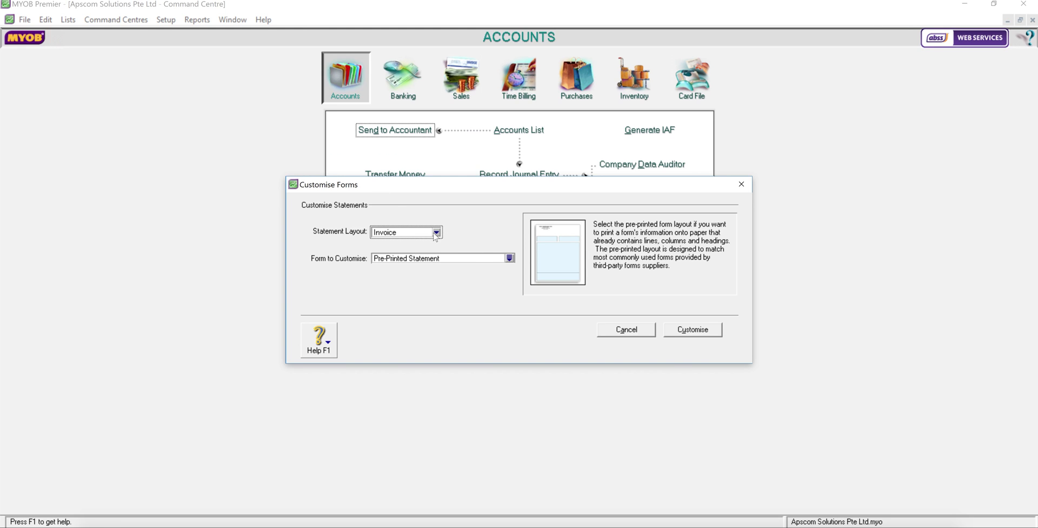
left_click(436, 232)
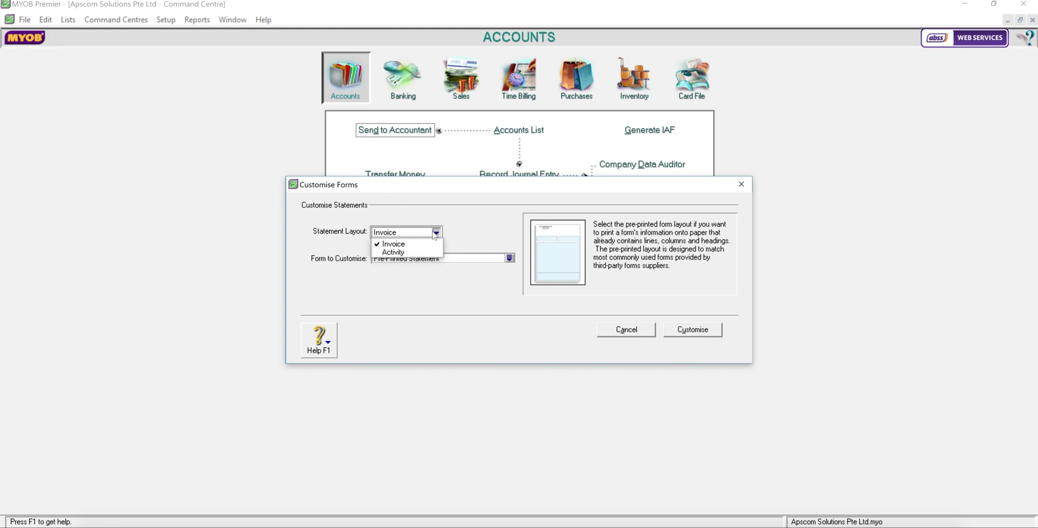
left_click(476, 232)
left_click(510, 257)
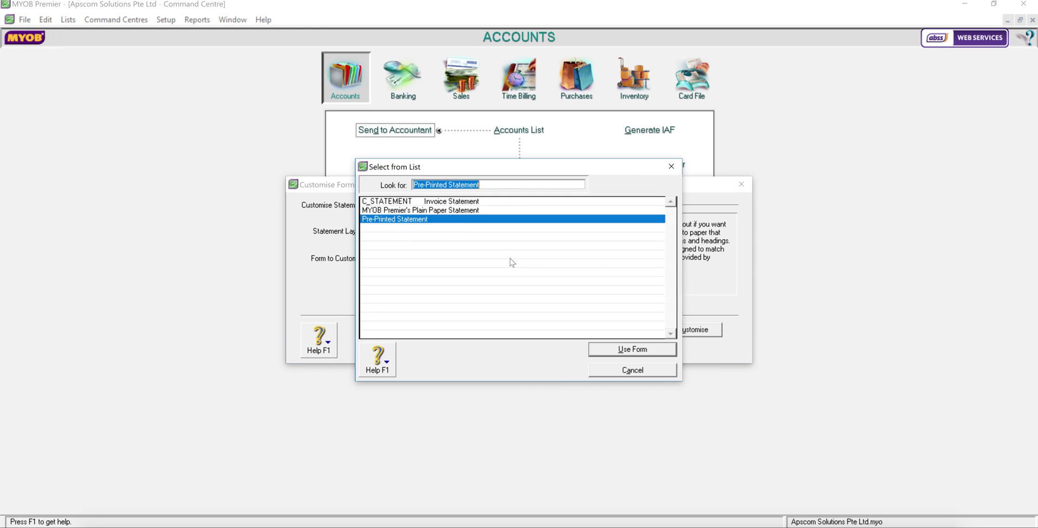
left_click(458, 201)
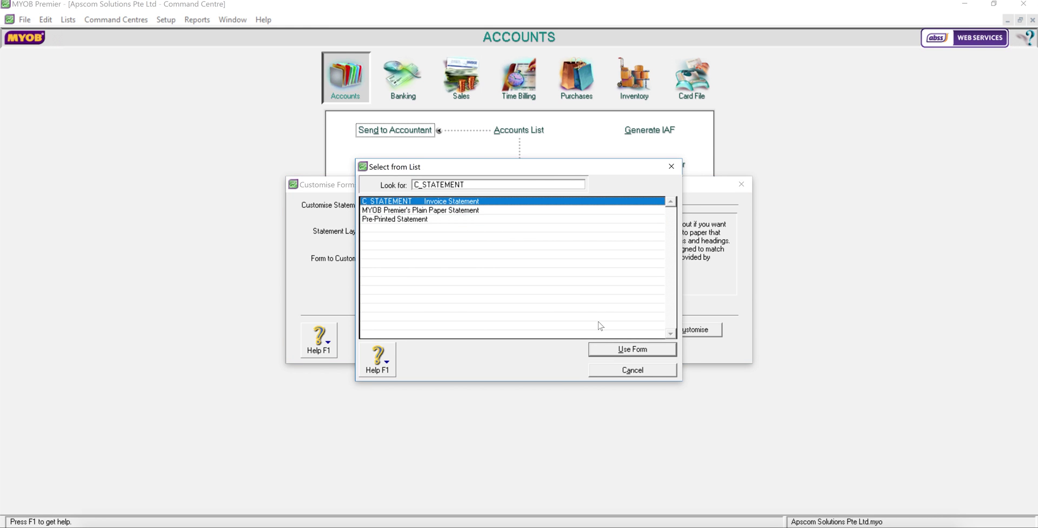
left_click(614, 356)
left_click(696, 332)
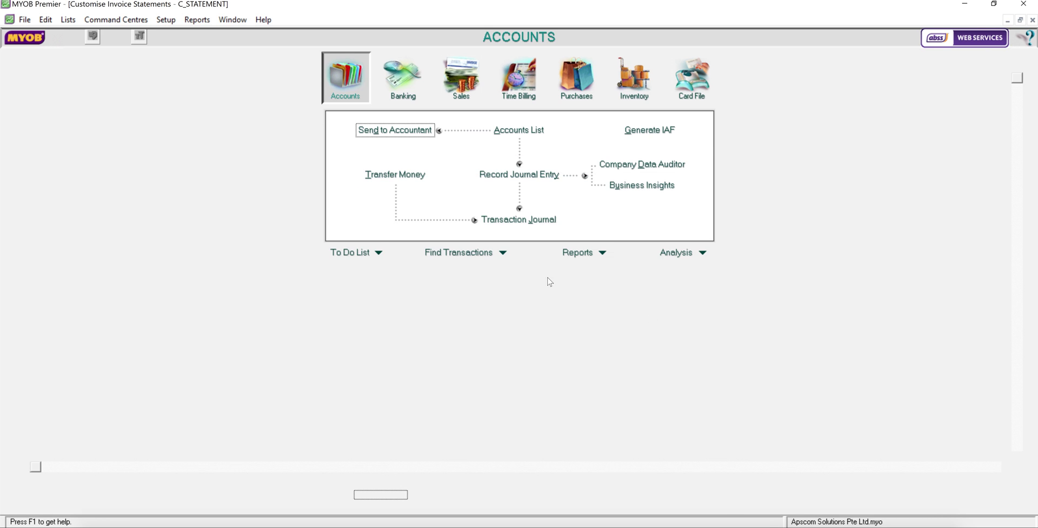
Delete the 'Generated by MYOB Business Software' text from the statement footer.
scroll(511, 285, "down", 3)
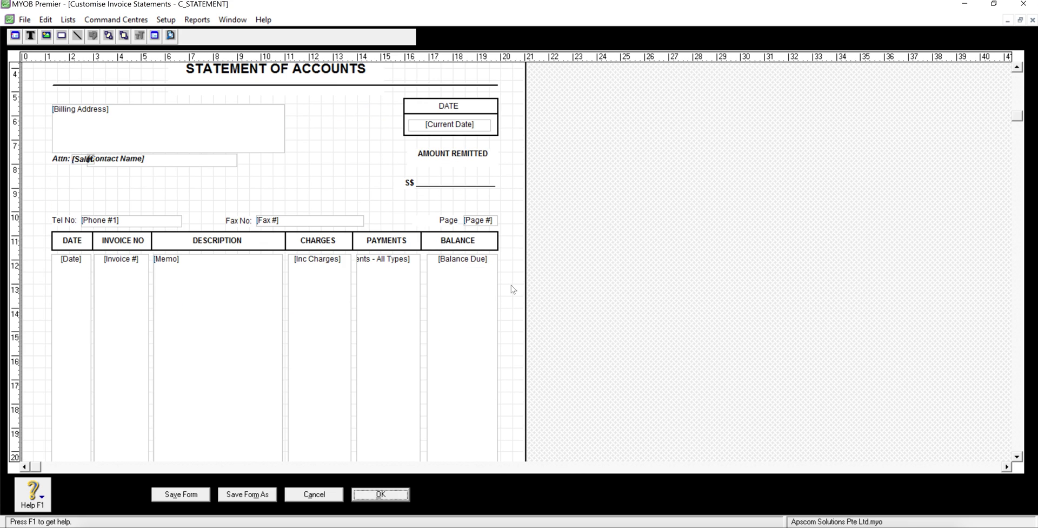
scroll(511, 285, "down", 4)
scroll(511, 284, "down", 4)
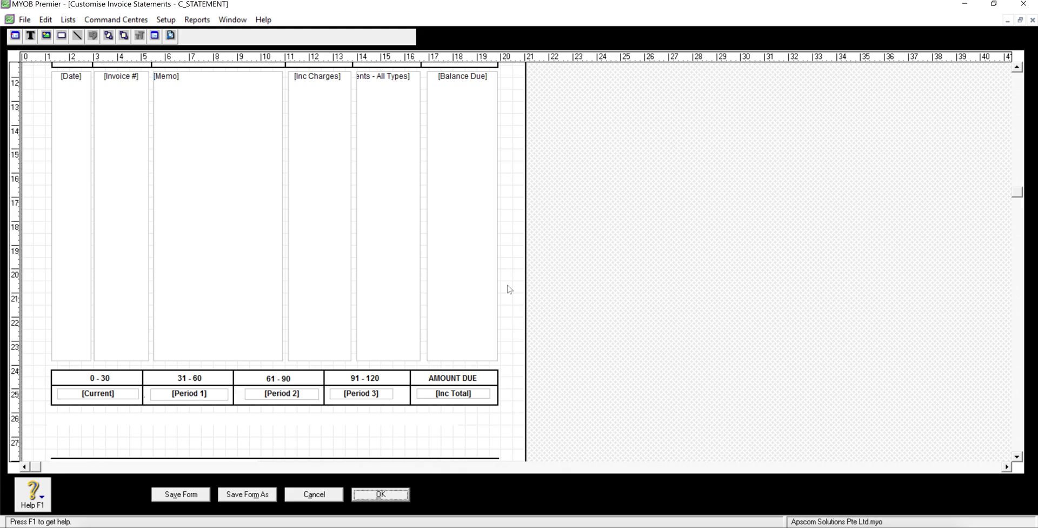
scroll(508, 288, "up", 2)
scroll(509, 288, "down", 4)
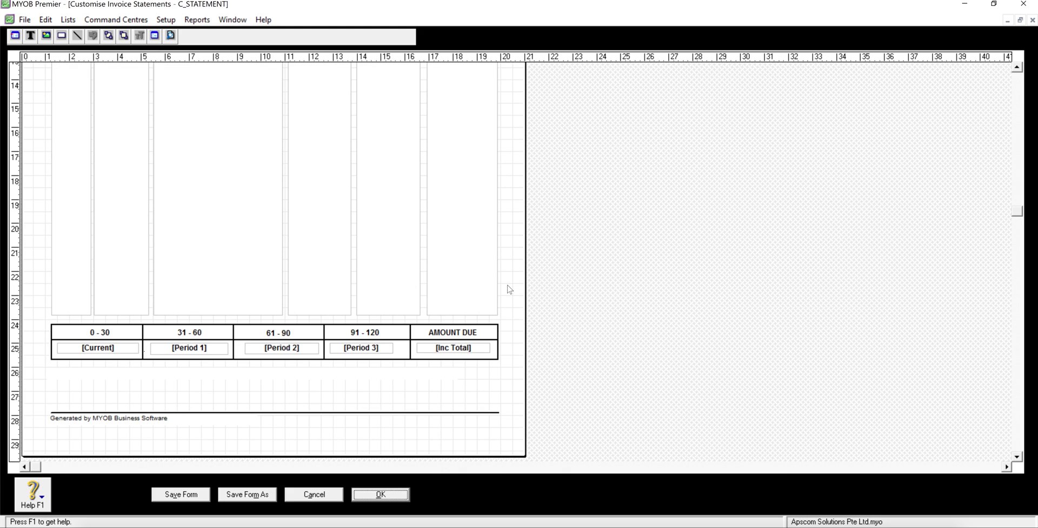
left_click(168, 422)
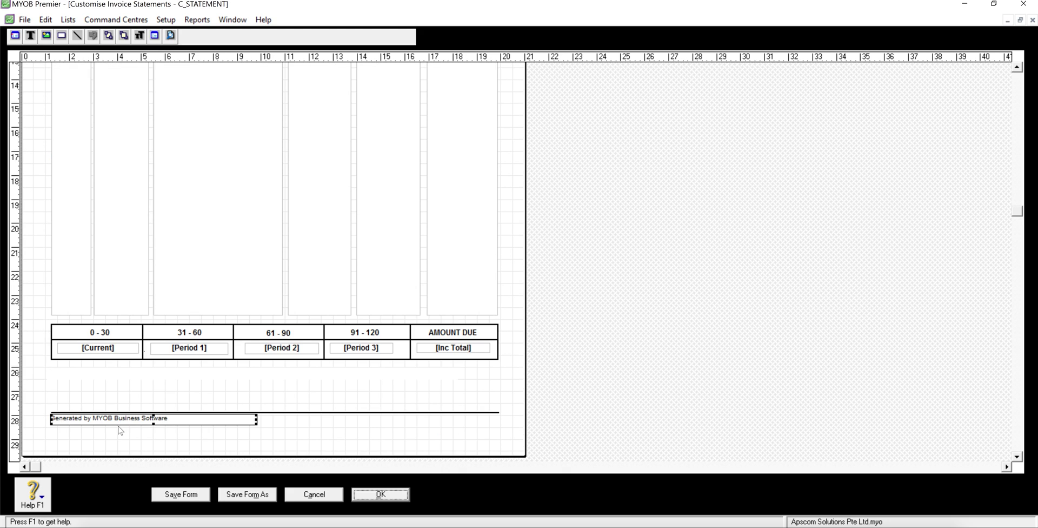
key("Delete")
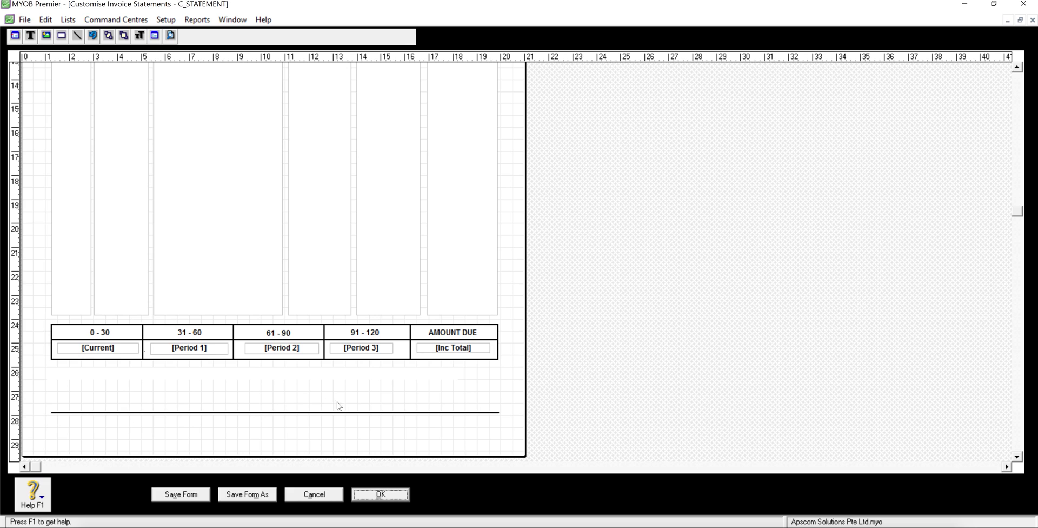
Close the statement editor and Customise Forms window, returning to the Accounts command centre.
scroll(341, 389, "up", 4)
scroll(341, 389, "up", 2)
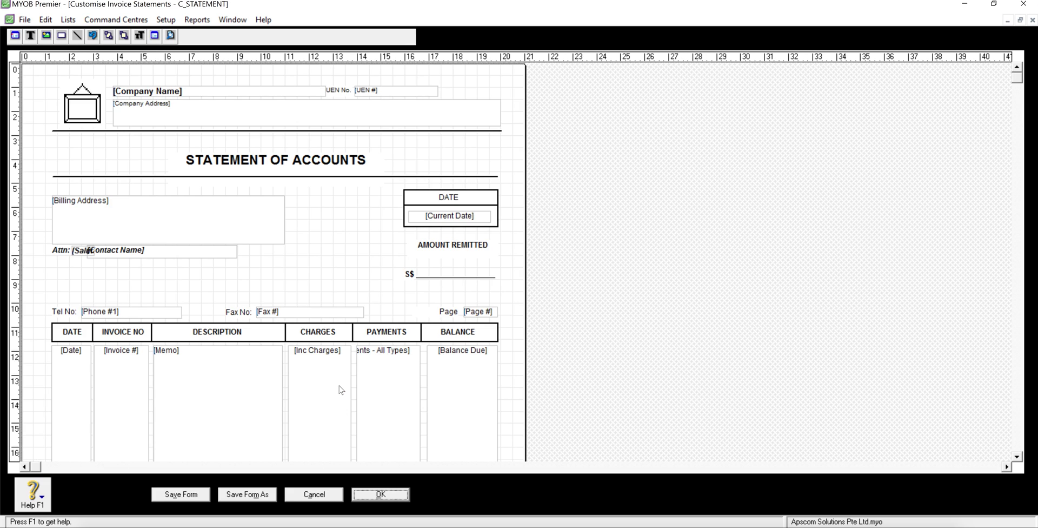
left_click(335, 500)
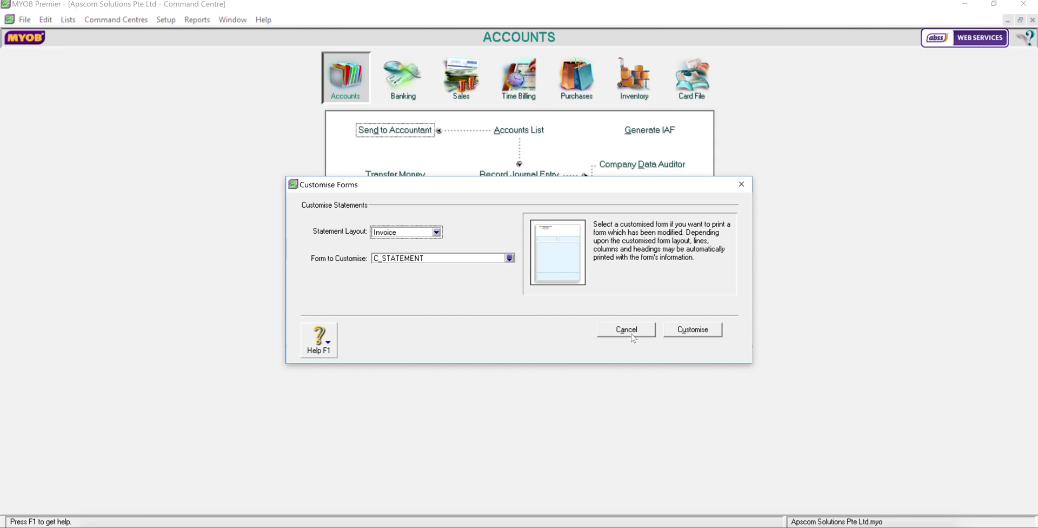
left_click(628, 330)
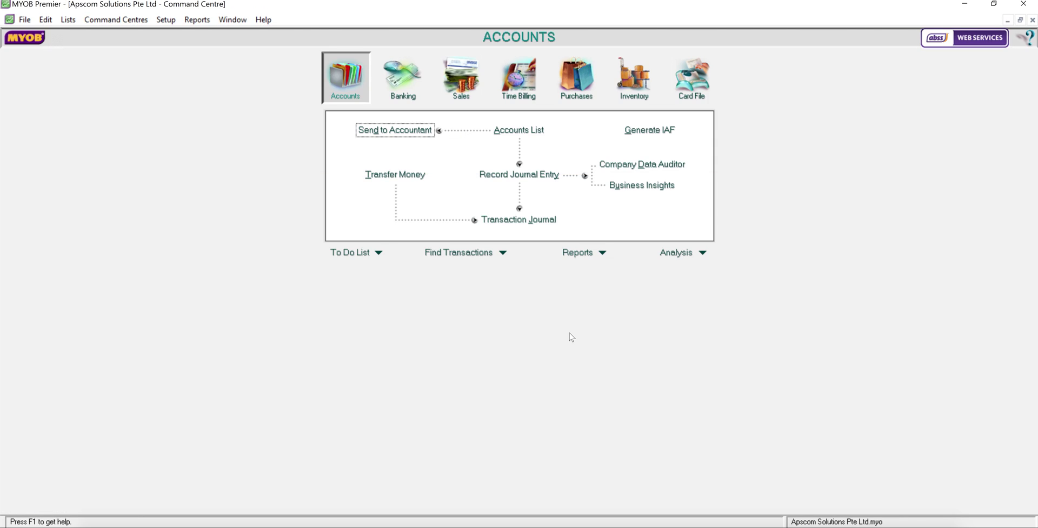